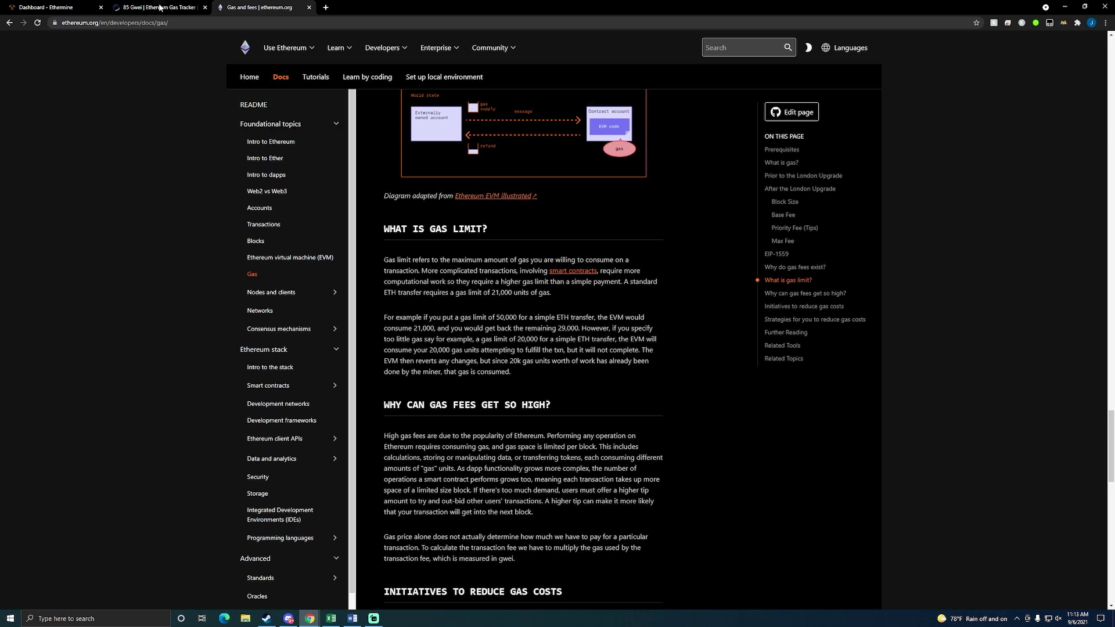
- Switch Chrome to the Etherscan Ethereum Gas Tracker tab, showing 93/93/96 gwei
click(160, 7)
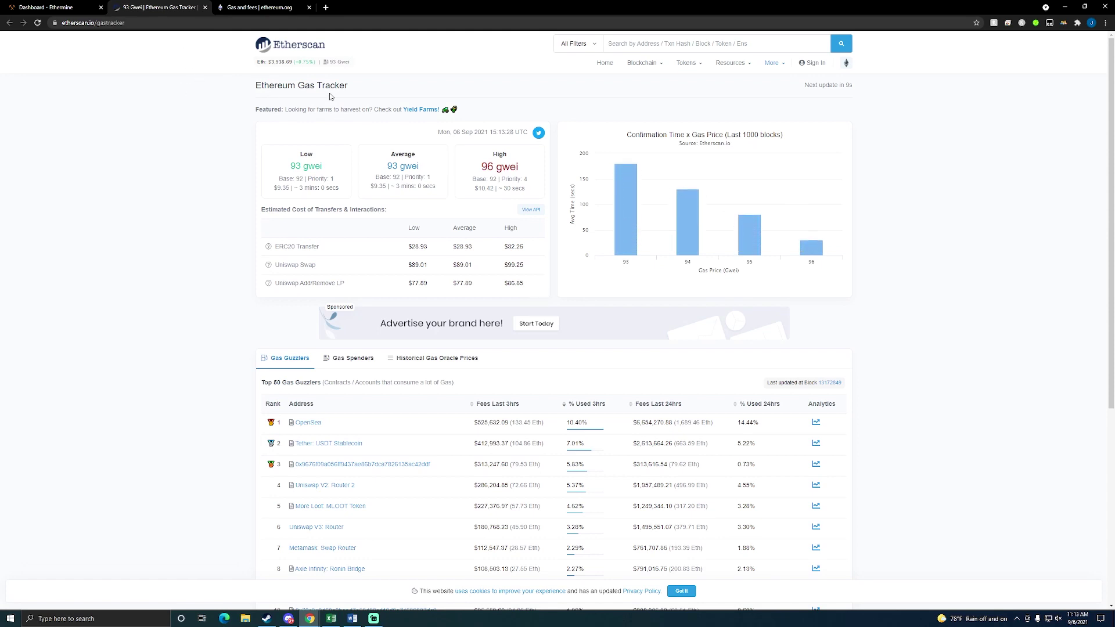
- Reload the gas tracker prices, then bring the 'Gas fee calculator' Excel workbook back
click(346, 64)
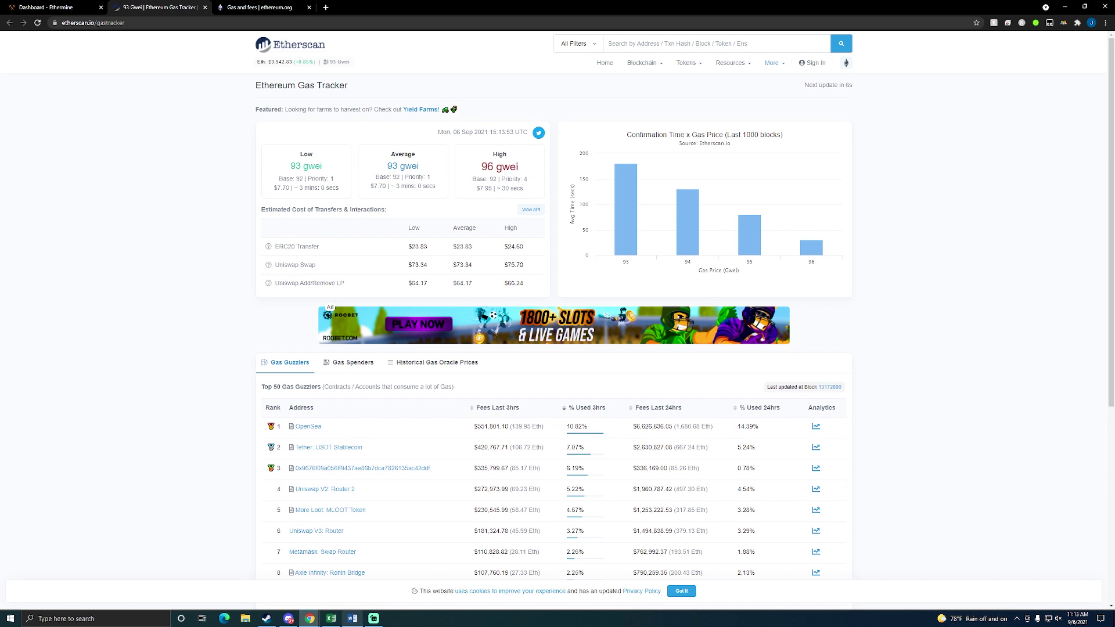
click(335, 620)
- Update the Eth Price in O3 to 3942, raising the dollar fee to $13.58
click(660, 127)
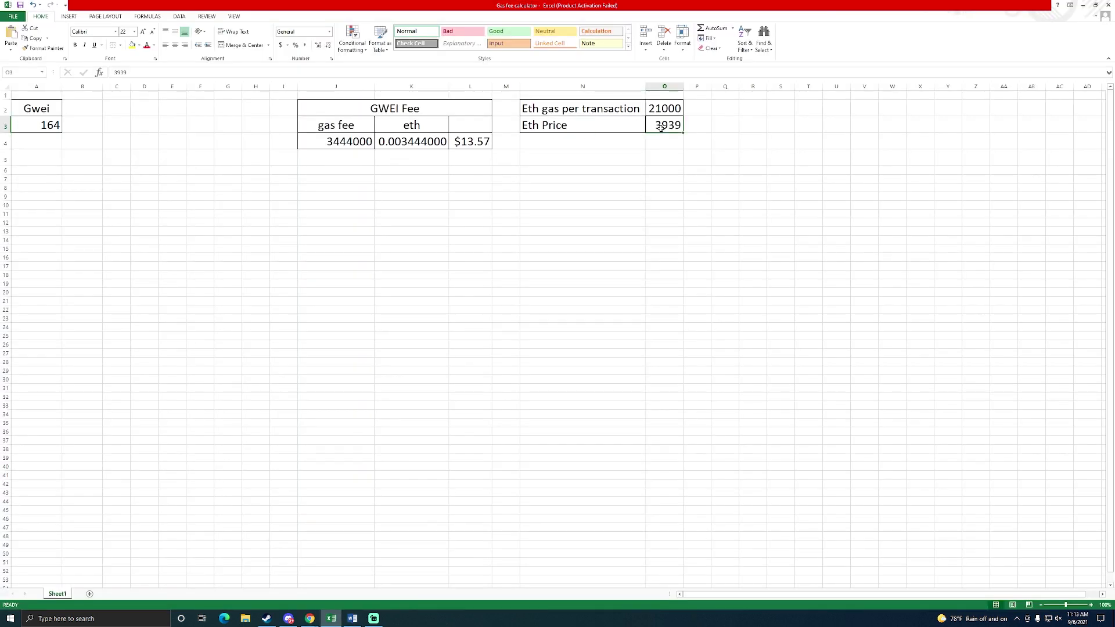
text(3942)
key(Return)
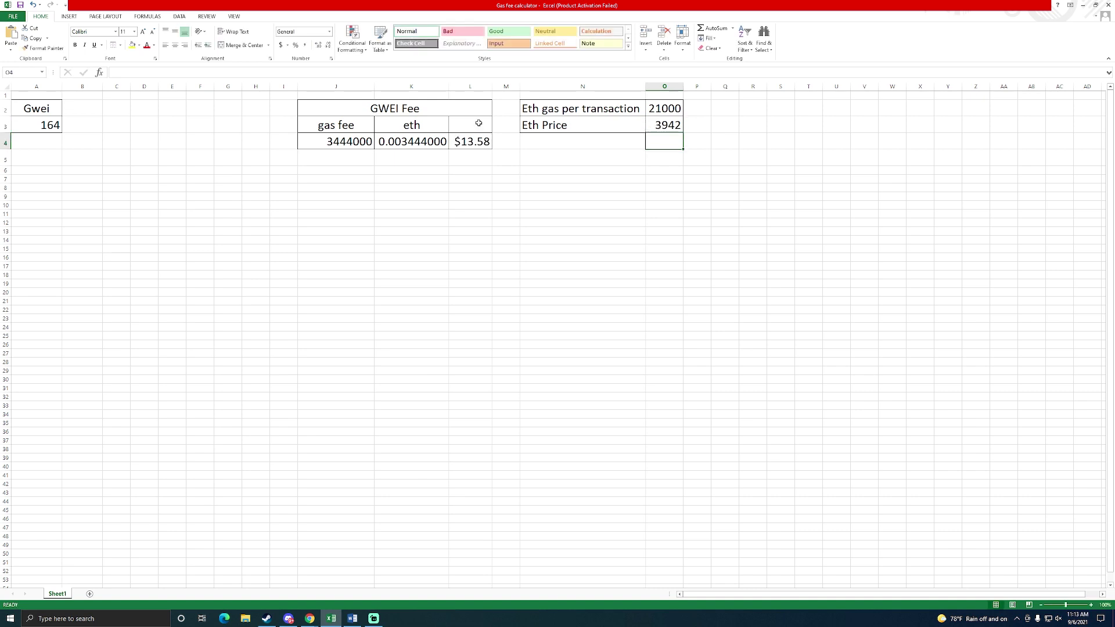
- Select the Gwei cell A3, glance at the Ethermine dashboard in Chrome, and return to Excel
click(49, 127)
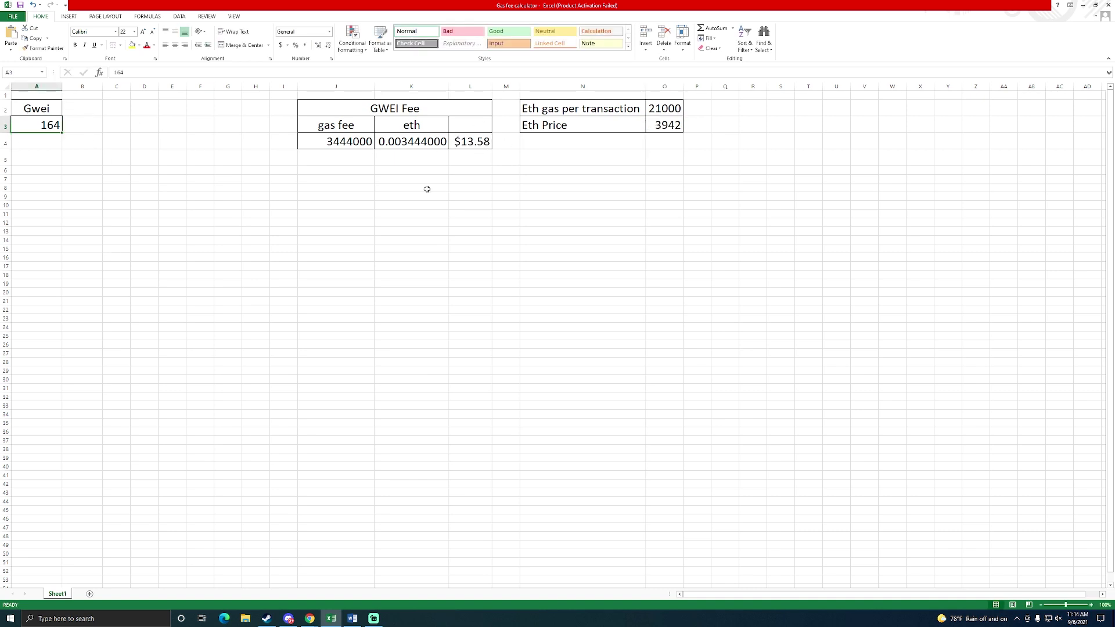
mouse_move(309, 618)
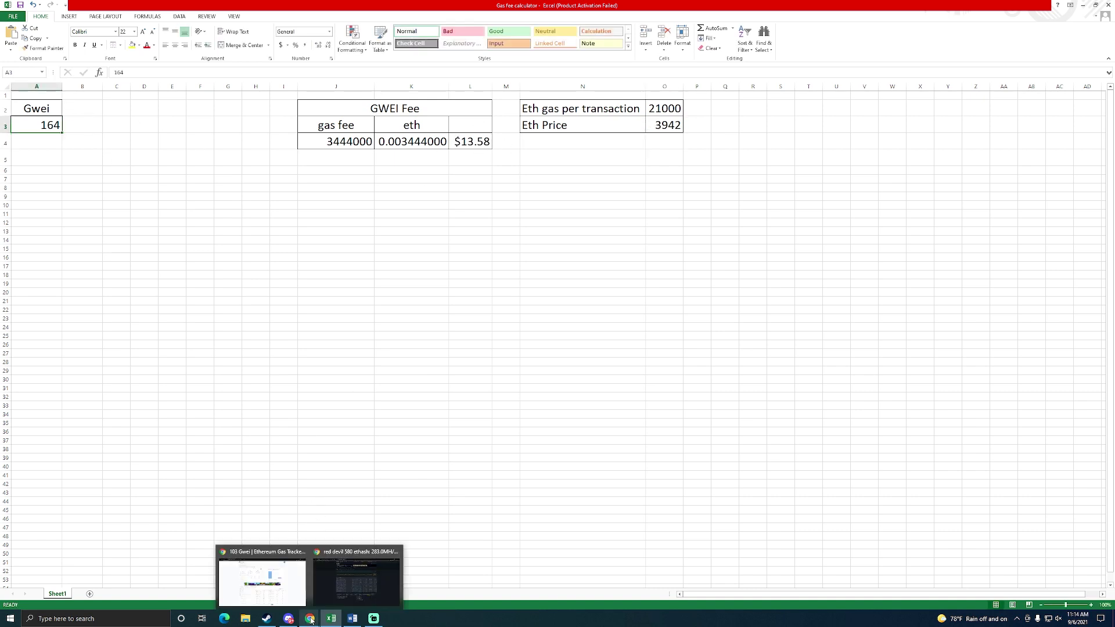
click(351, 586)
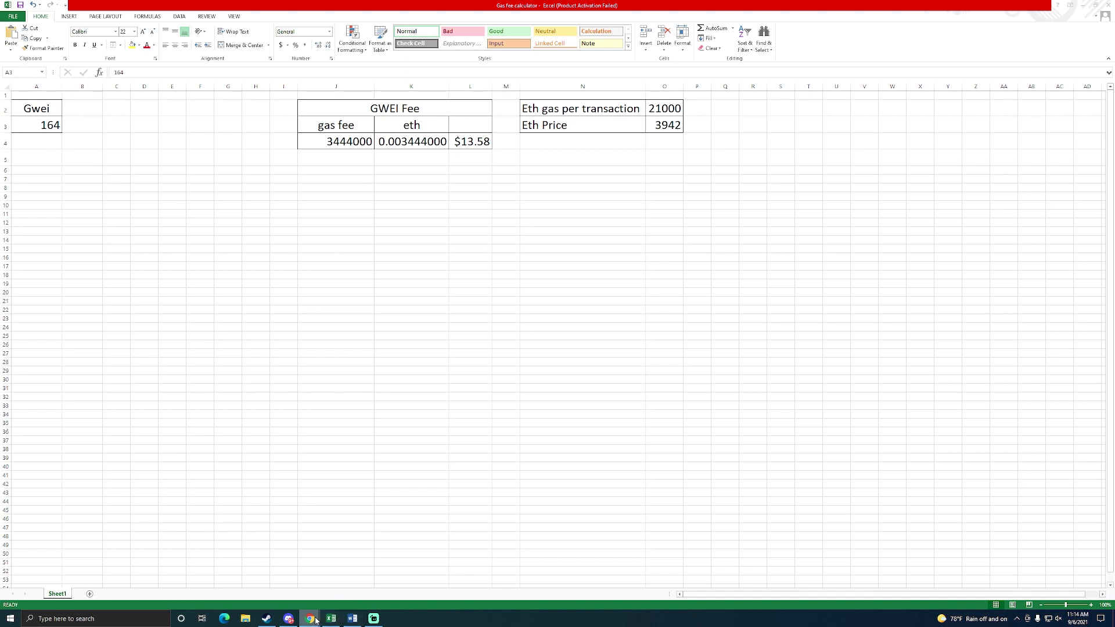
click(261, 577)
click(55, 7)
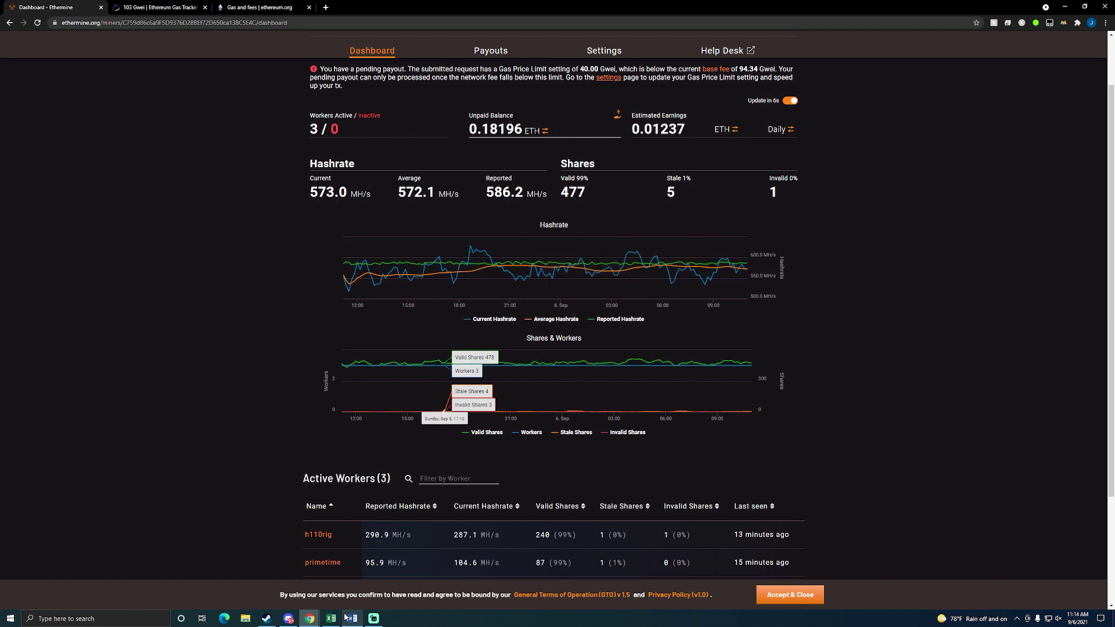
click(374, 618)
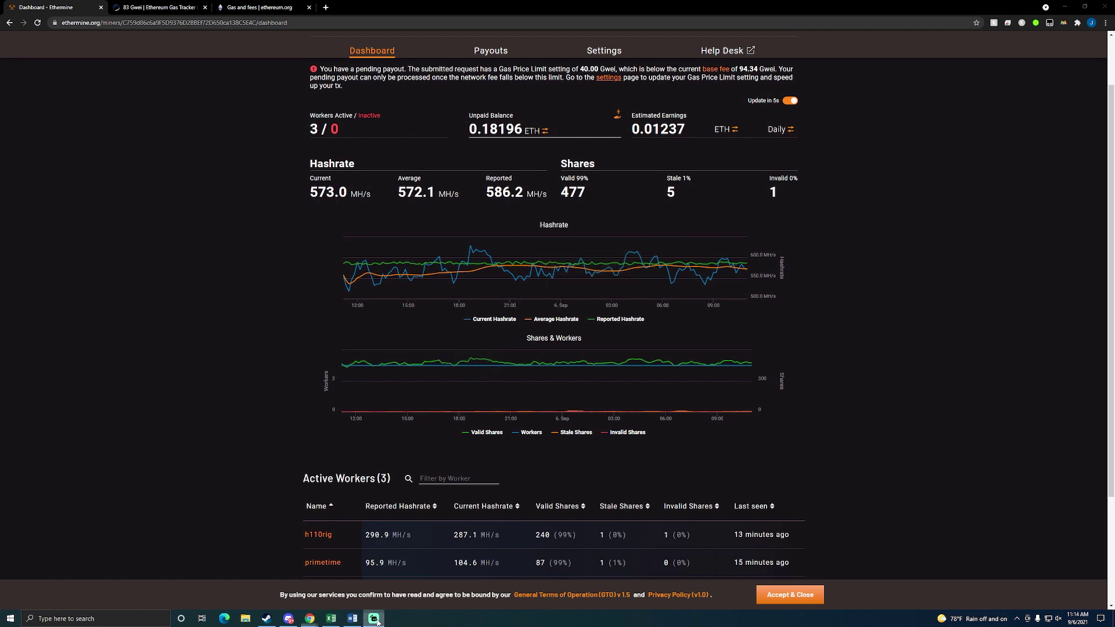
click(332, 620)
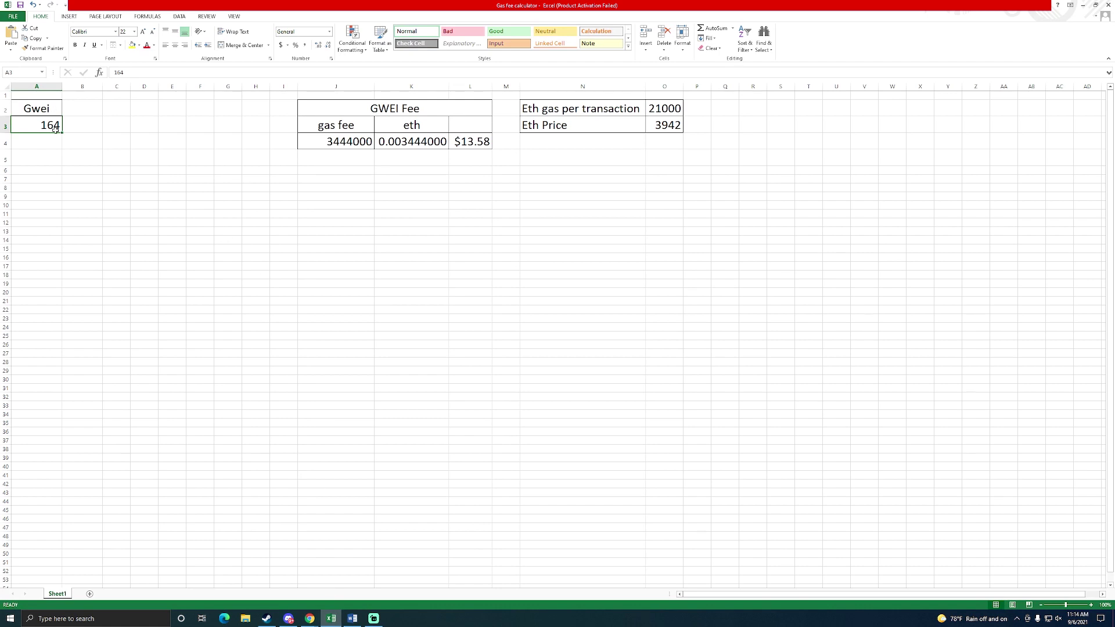
- Set Gwei in A3 to 94 and review the gas fee (J4) and ETH conversion (K4) formulas
text(94)
key(Return)
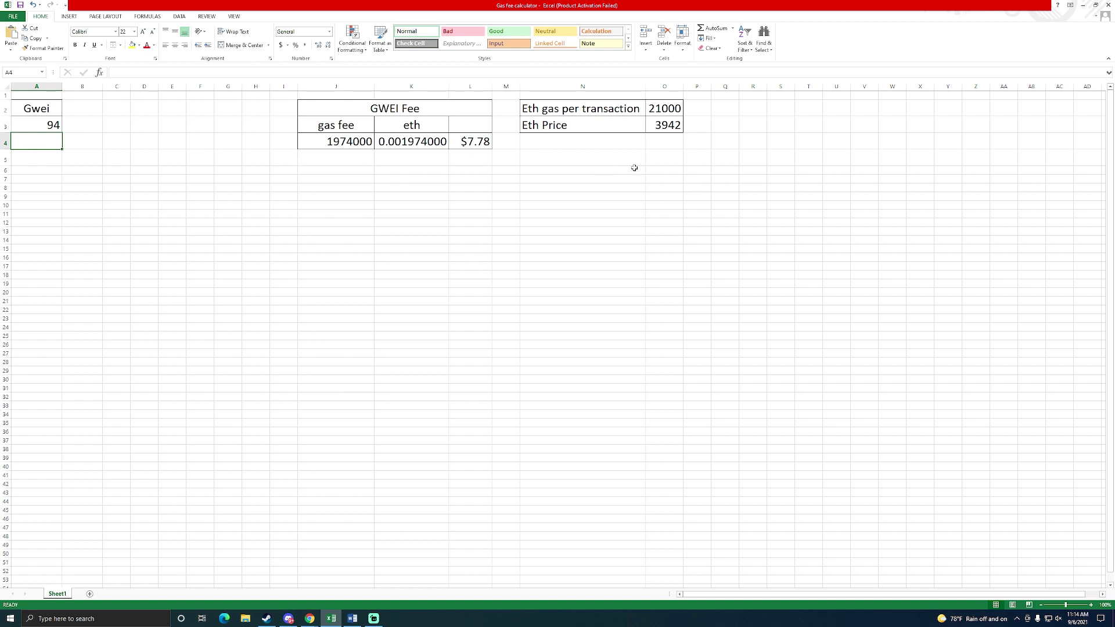
click(340, 142)
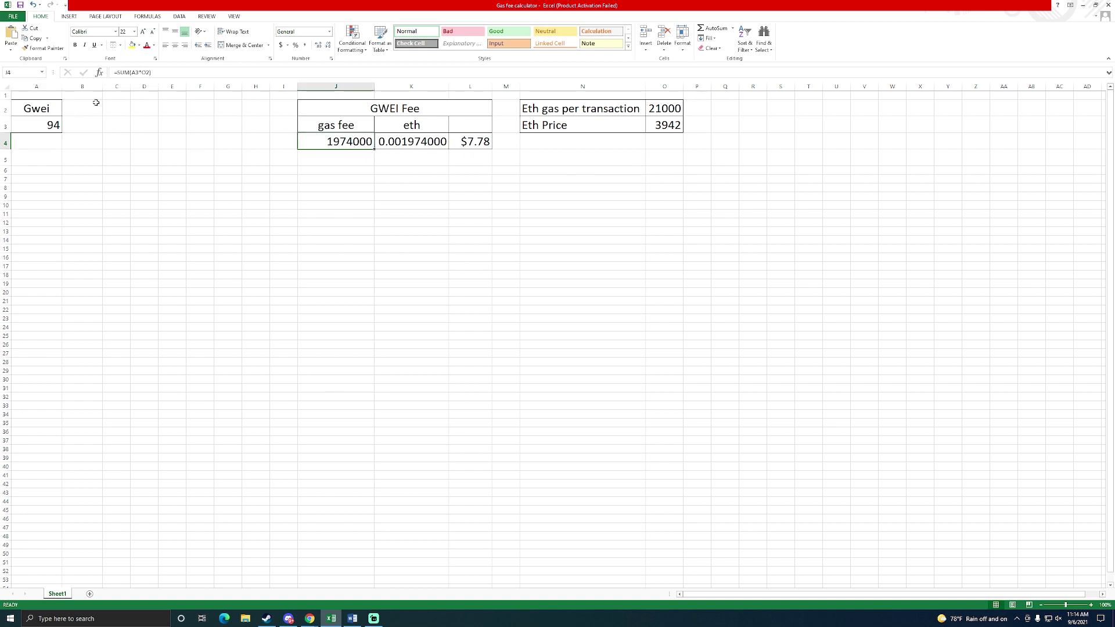
click(409, 145)
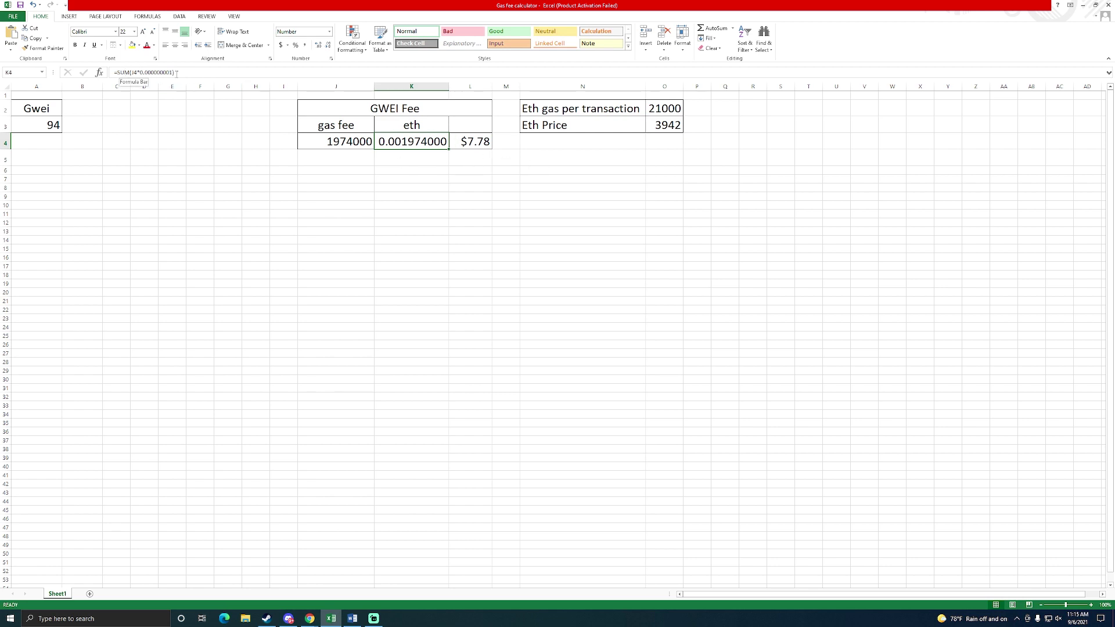
click(417, 160)
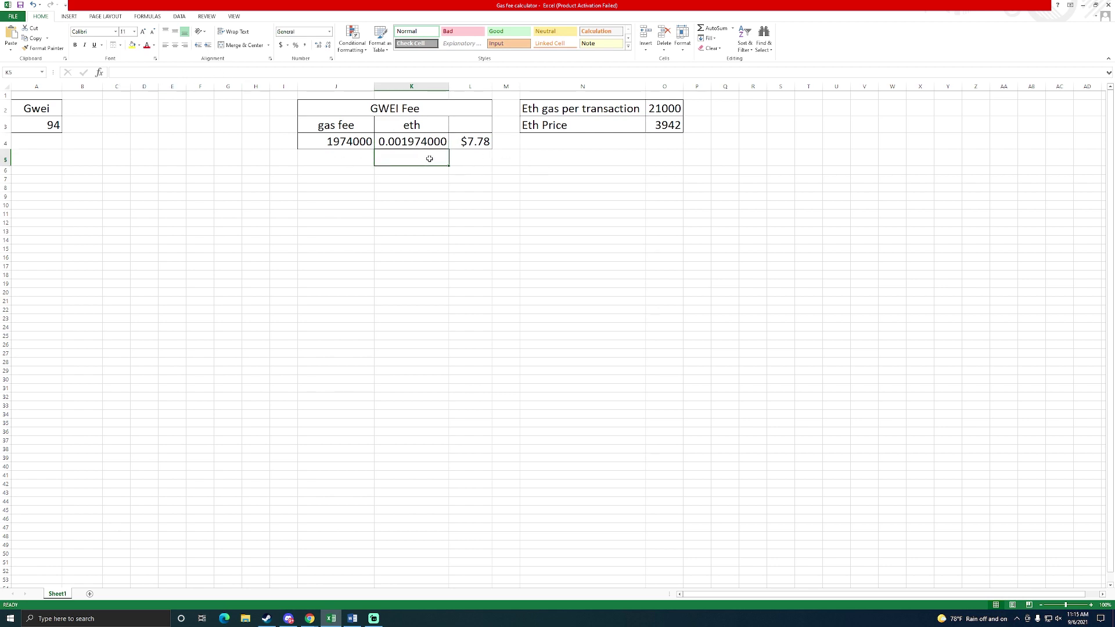
click(481, 141)
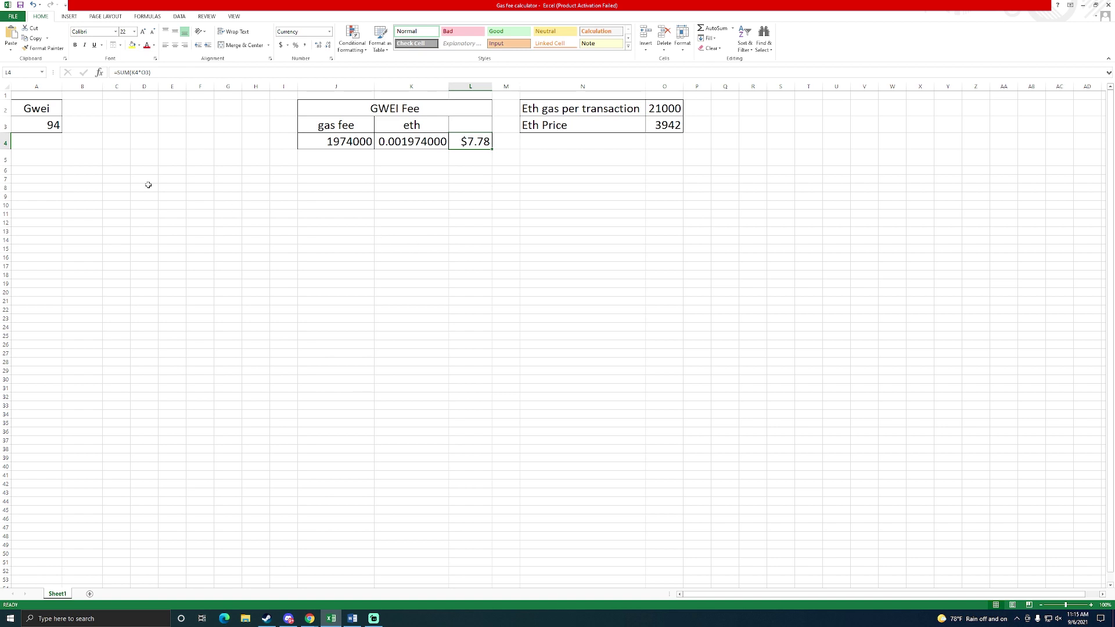
- Change Gwei in A3 to 40, giving 840000 gas, 0.000840000 ETH and $3.31
click(47, 124)
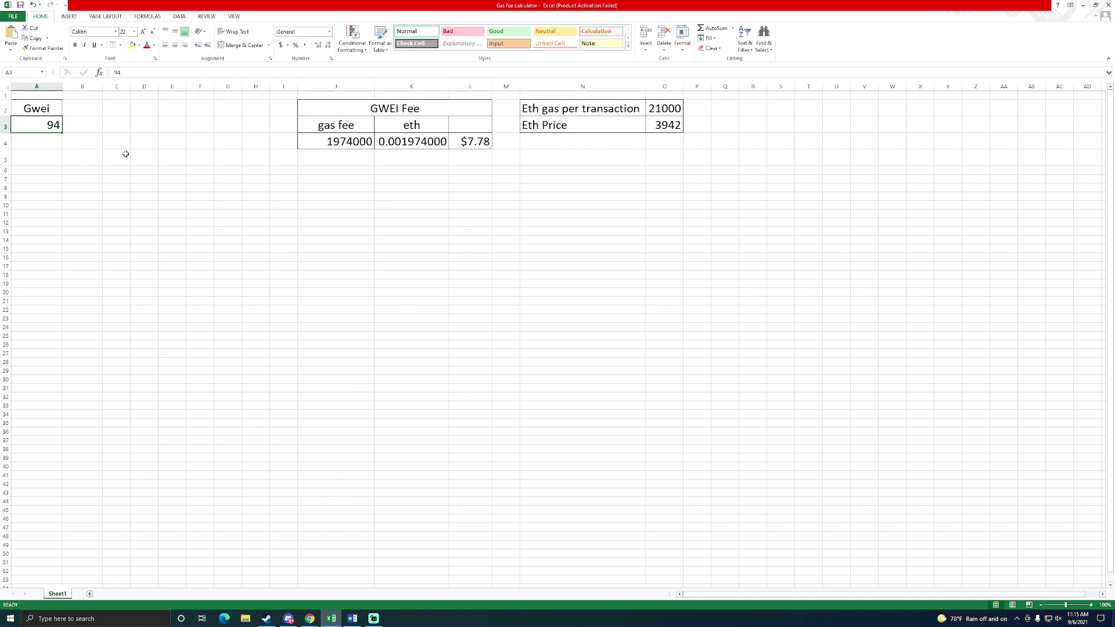
text(40)
key(Return)
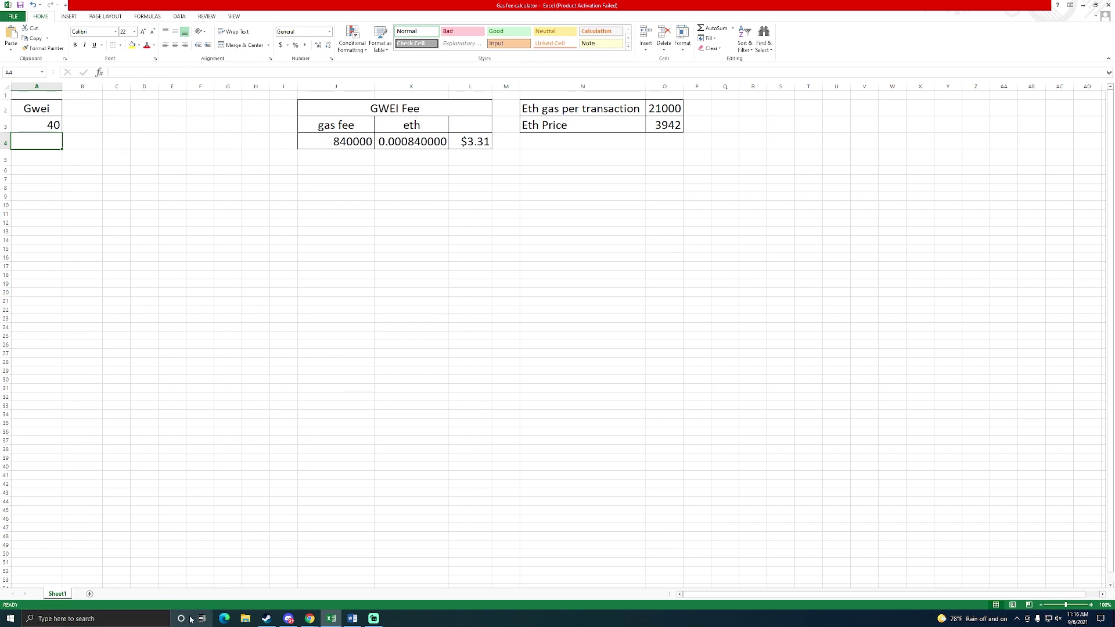
- Launch Windows Calculator by searching for 'calc'
click(128, 619)
text(calculator)
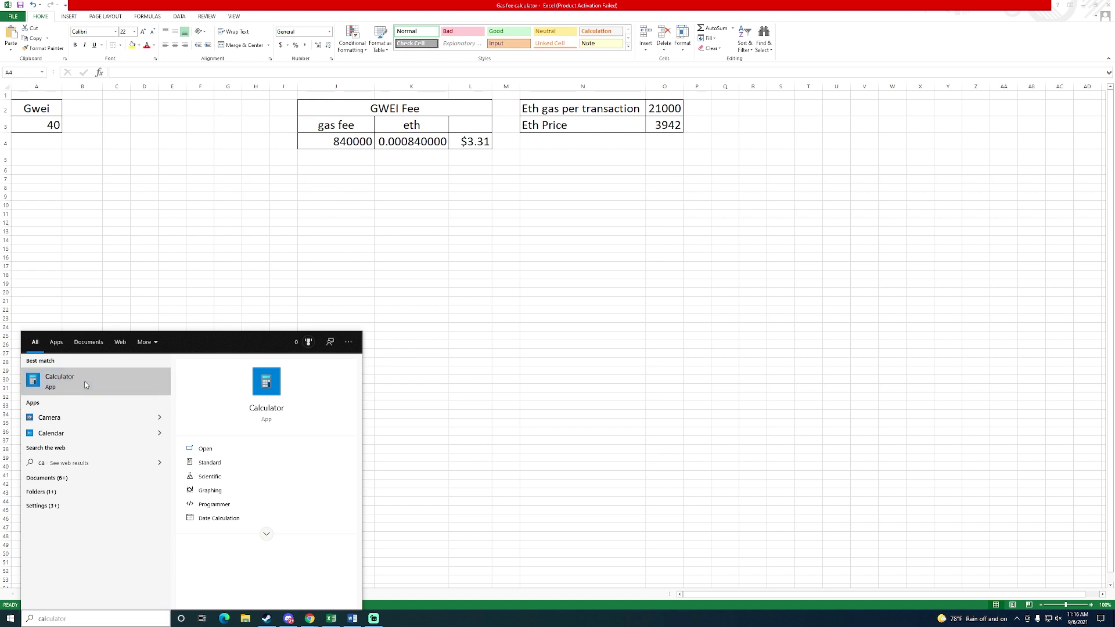
key(Return)
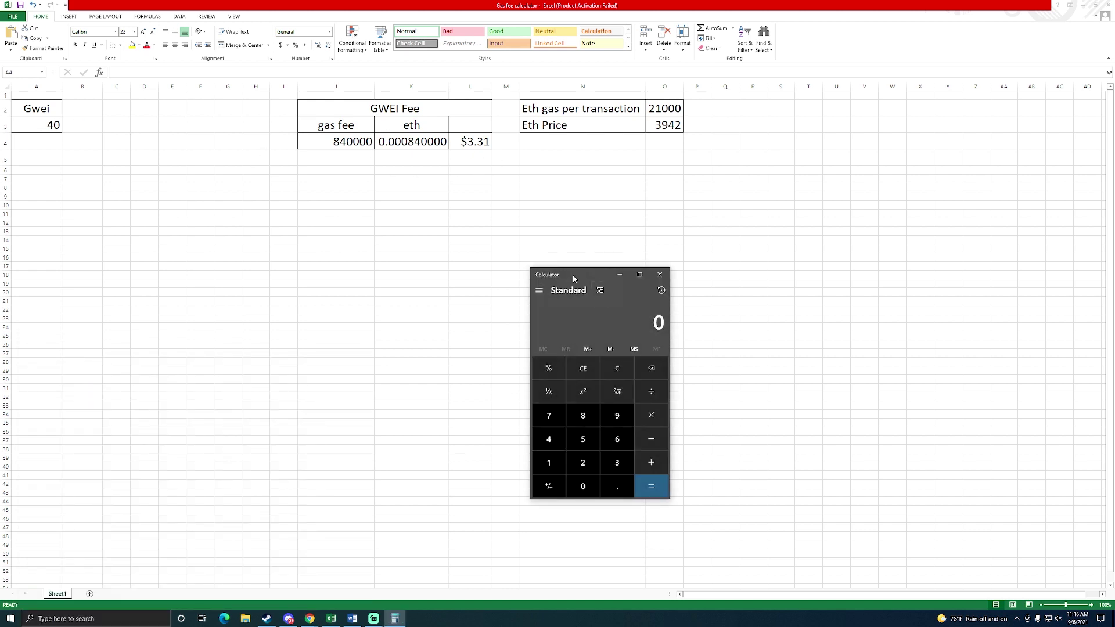
- Move Calculator aside and set Gwei in A3 back to 94 to show the $7.78 fee
drag(572, 274, 1114, 273)
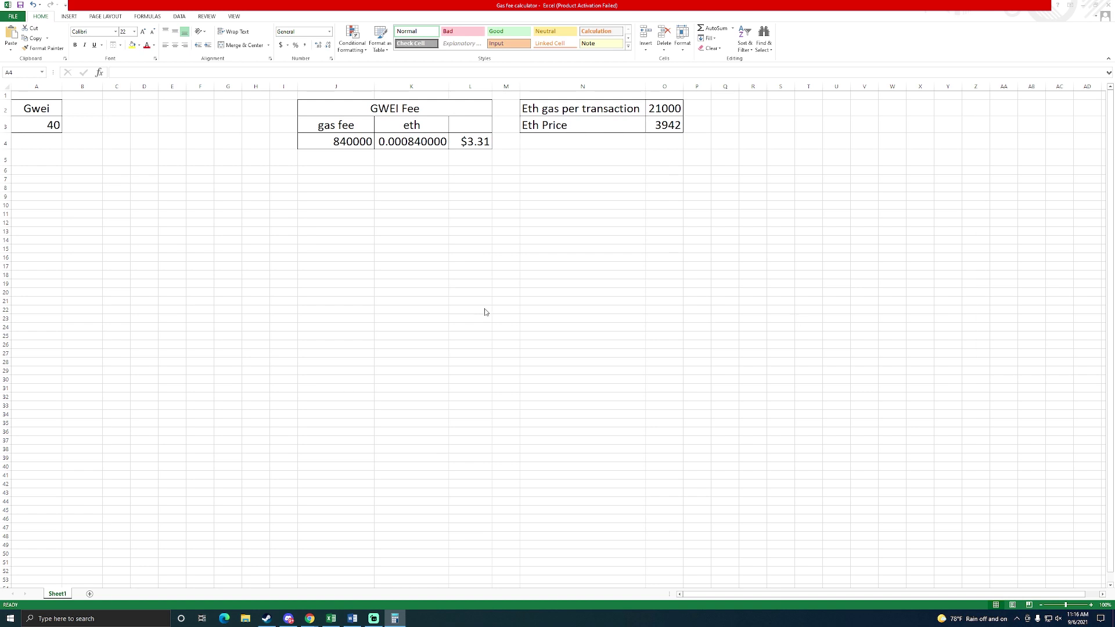
click(52, 126)
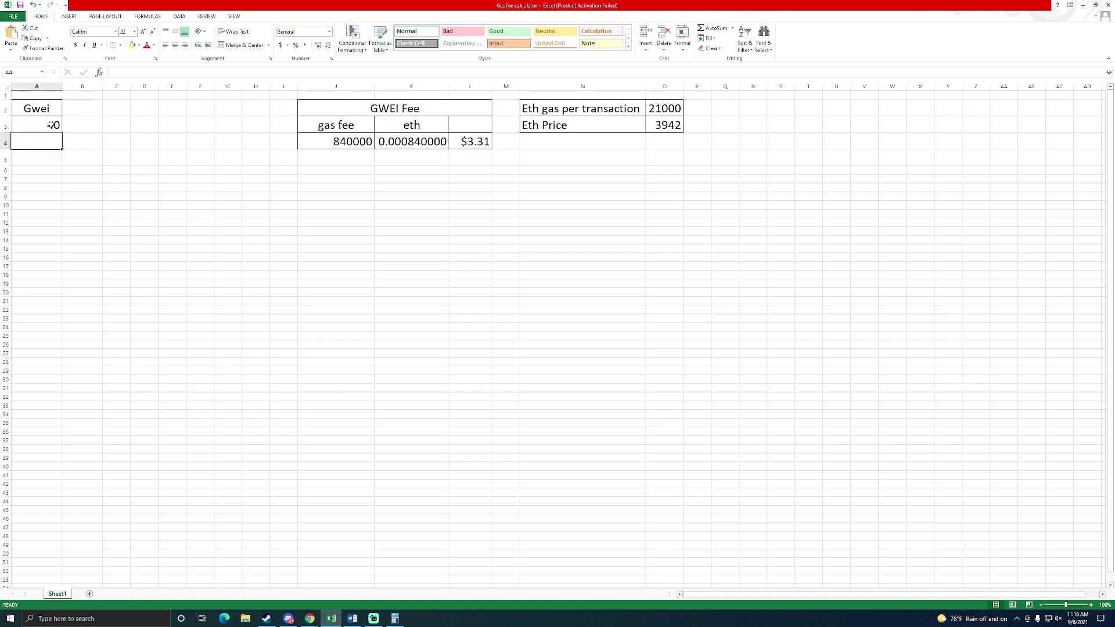
click(51, 125)
text(94)
key(Return)
- Enter 7.78 followed by minus in Calculator
key(alt+Tab)
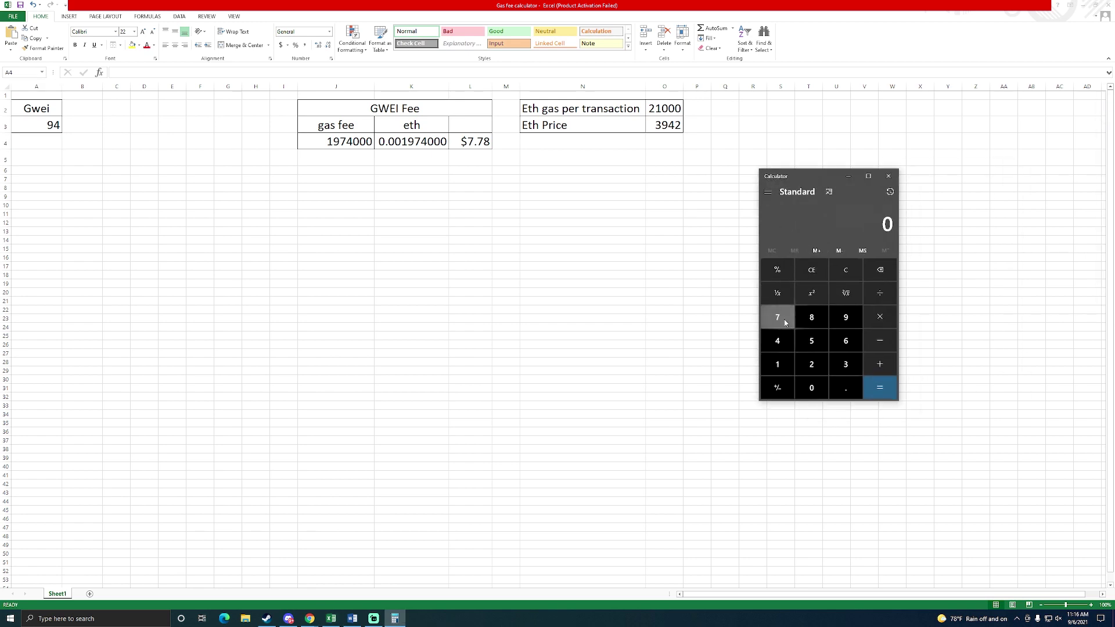
click(778, 317)
click(843, 385)
click(778, 317)
click(811, 317)
click(878, 331)
- Change Gwei in A3 to 40 again to show the $3.31 fee
key(alt+Tab)
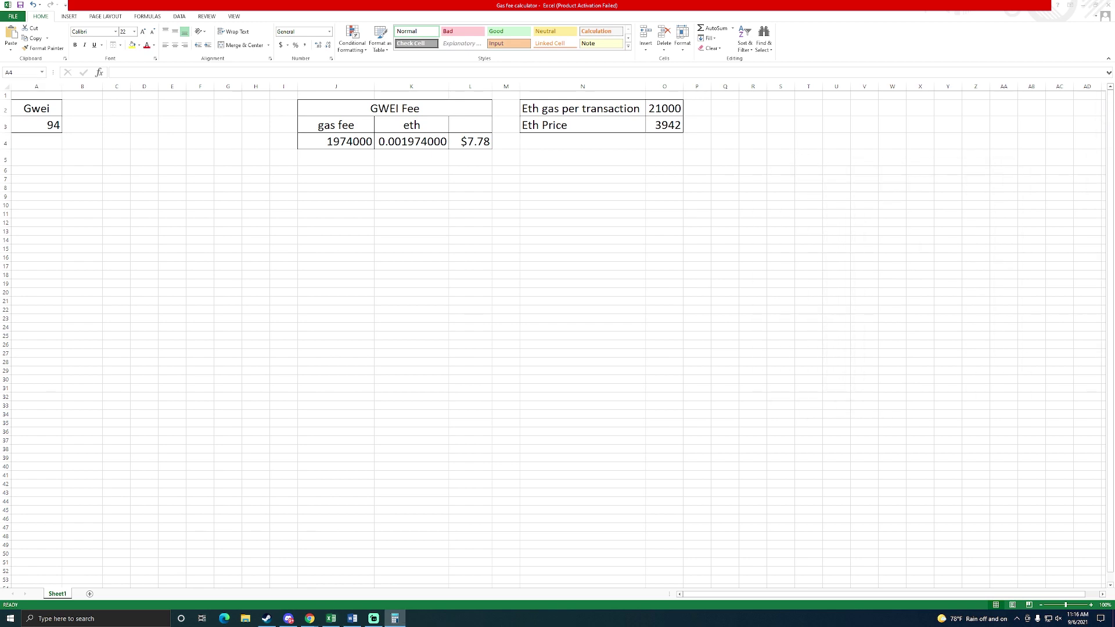
click(50, 125)
text(40)
key(Return)
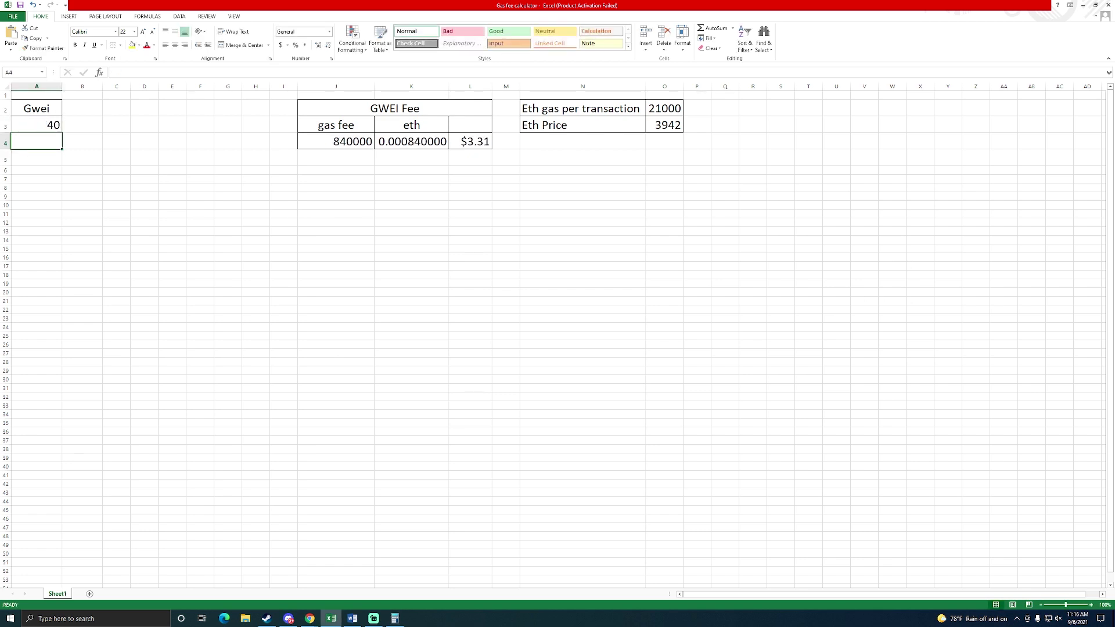
- Subtract 3.31 in Calculator to get the 4.47 fee difference
key(alt+Tab)
key(minus)
click(806, 329)
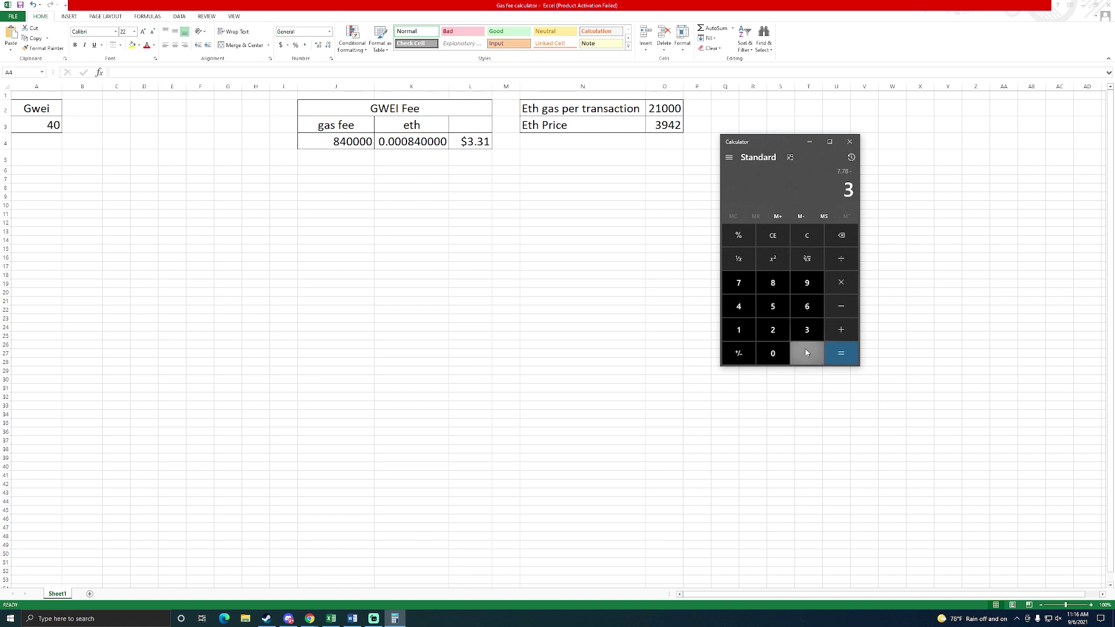
click(806, 353)
click(807, 329)
click(739, 329)
click(841, 352)
- Multiply the 4.47 difference by 6 to get 26.82, then snap Calculator away
click(841, 282)
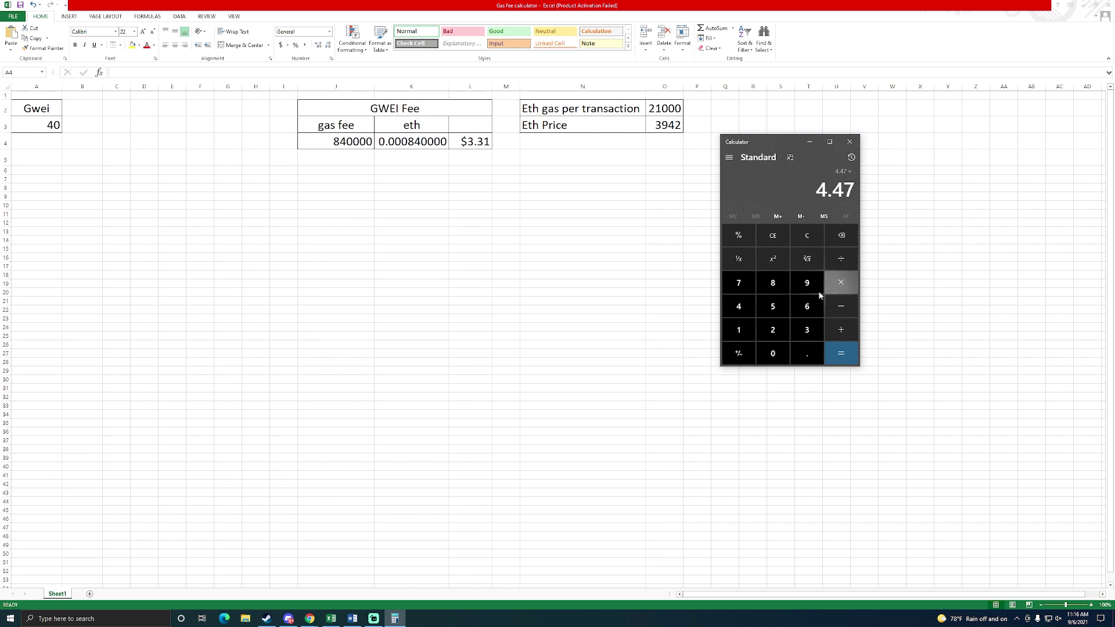
click(794, 308)
click(842, 346)
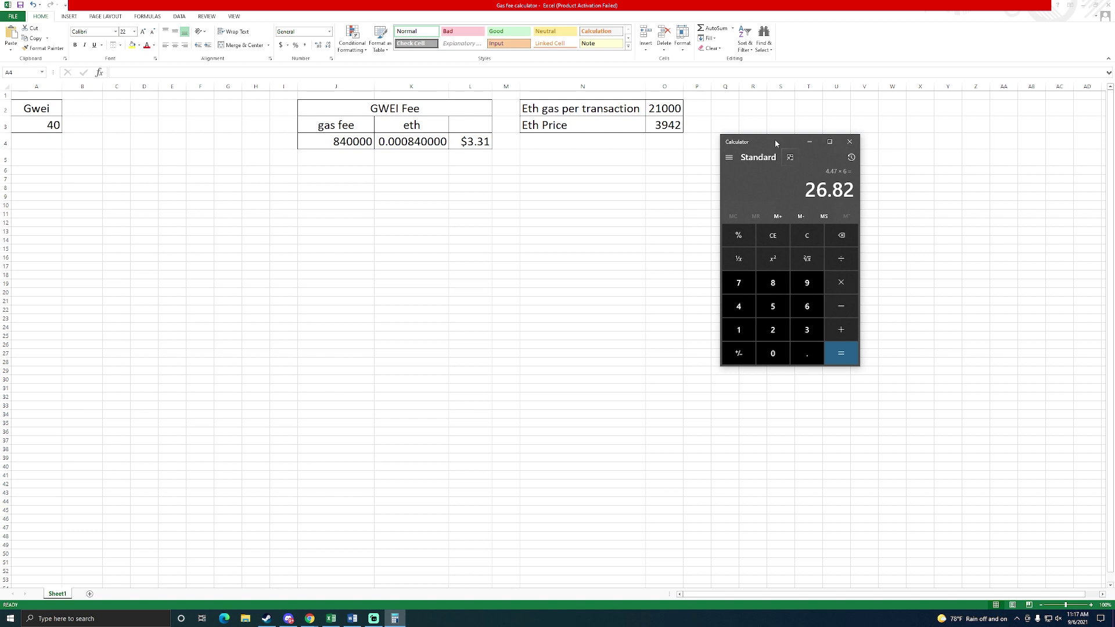
drag(776, 142, 1114, 116)
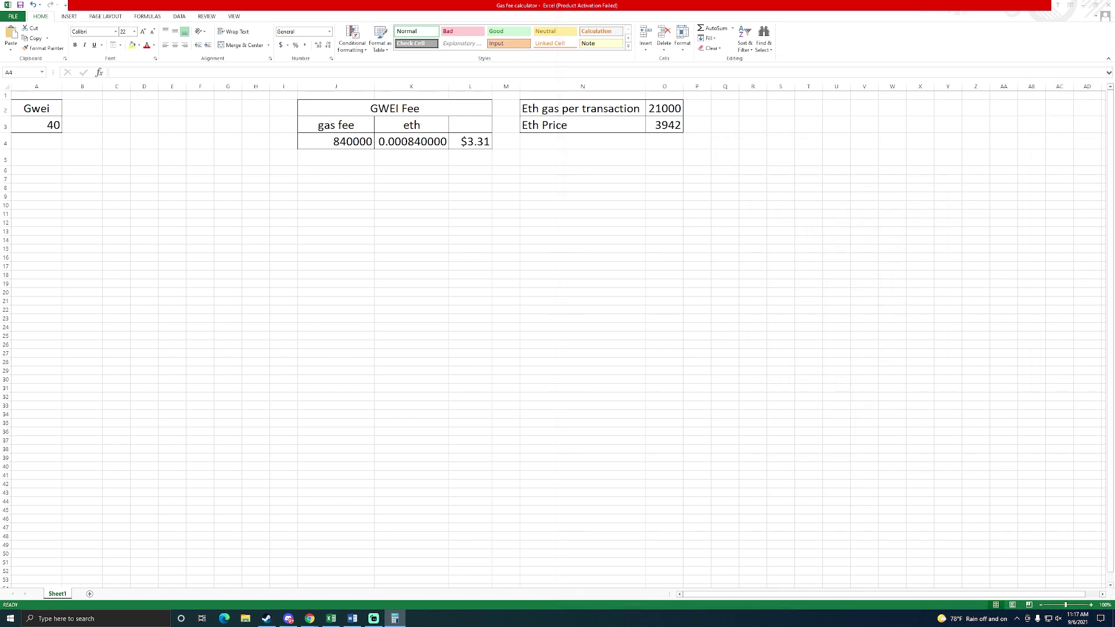